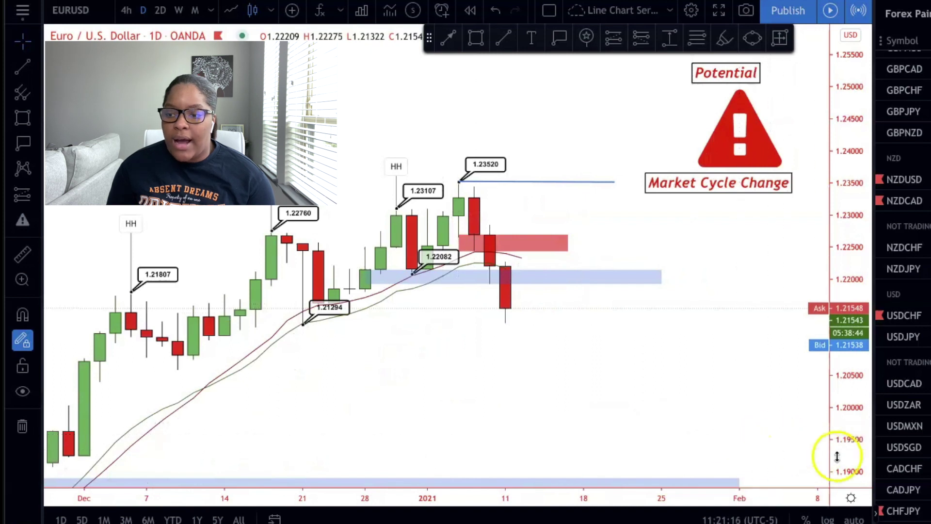
Step: Delete the red zone rectangle and the blue zone rectangle around 1.22000 from the EURUSD chart
{"action": "left_click", "coordinate": [560, 244]}
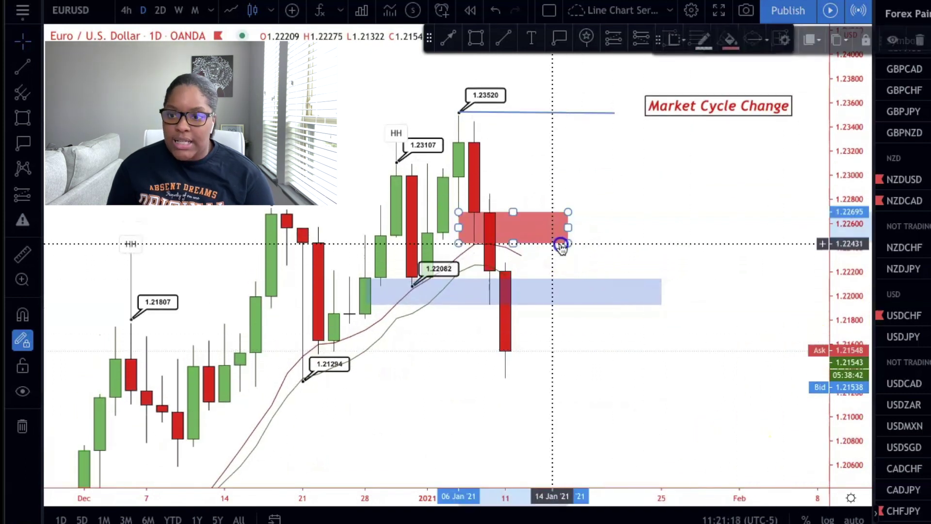
{"action": "key", "text": "Delete"}
{"action": "left_click", "coordinate": [566, 280]}
{"action": "key", "text": "Delete"}
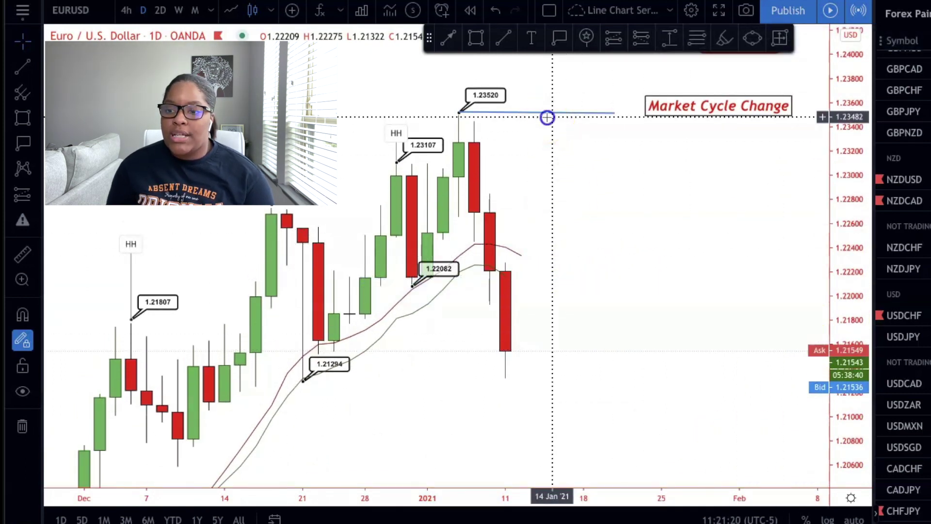
Step: Delete the blue horizontal line extending from the 1.23520 high
{"action": "double_click", "coordinate": [547, 114]}
{"action": "left_click", "coordinate": [820, 177]}
{"action": "double_click", "coordinate": [838, 167]}
{"action": "left_click_drag", "start_coordinate": [592, 145], "coordinate": [576, 141]}
{"action": "key", "text": "Delete"}
Step: Draw a horizontal arrow from the 1.22082 low on 31 December to the 8 January candle
{"action": "left_click_drag", "start_coordinate": [839, 208], "coordinate": [823, 339]}
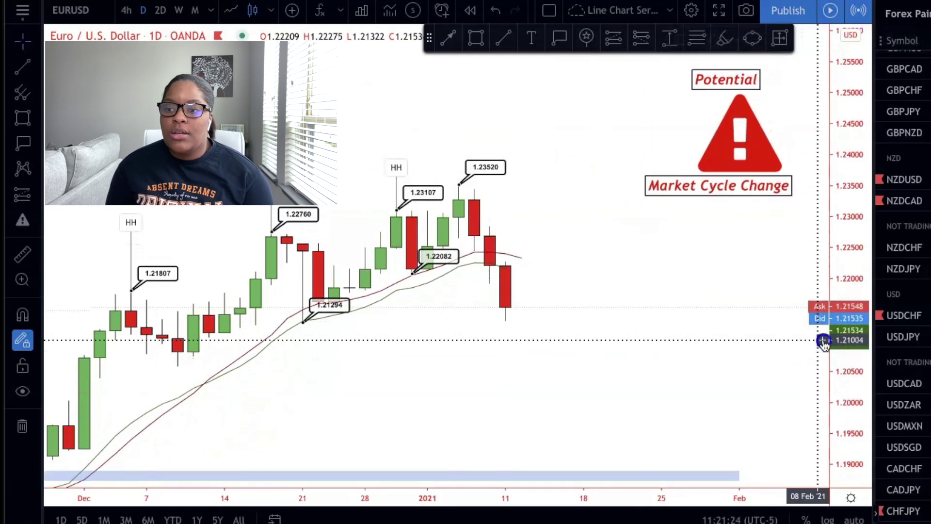
{"action": "scroll", "coordinate": [715, 272], "scroll_direction": "up", "scroll_amount": 2}
{"action": "left_click_drag", "start_coordinate": [715, 272], "coordinate": [709, 311]}
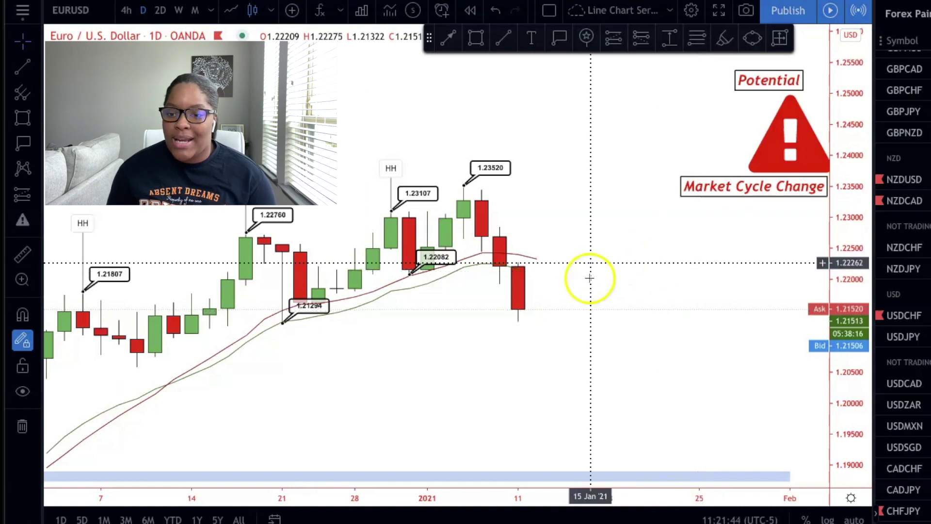
{"action": "left_click_drag", "start_coordinate": [854, 395], "coordinate": [688, 297]}
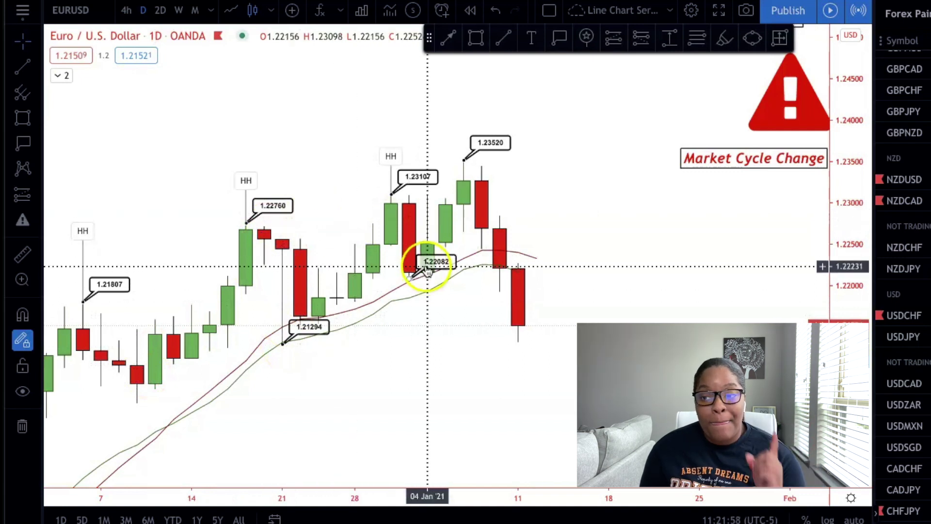
{"action": "left_click", "coordinate": [456, 43]}
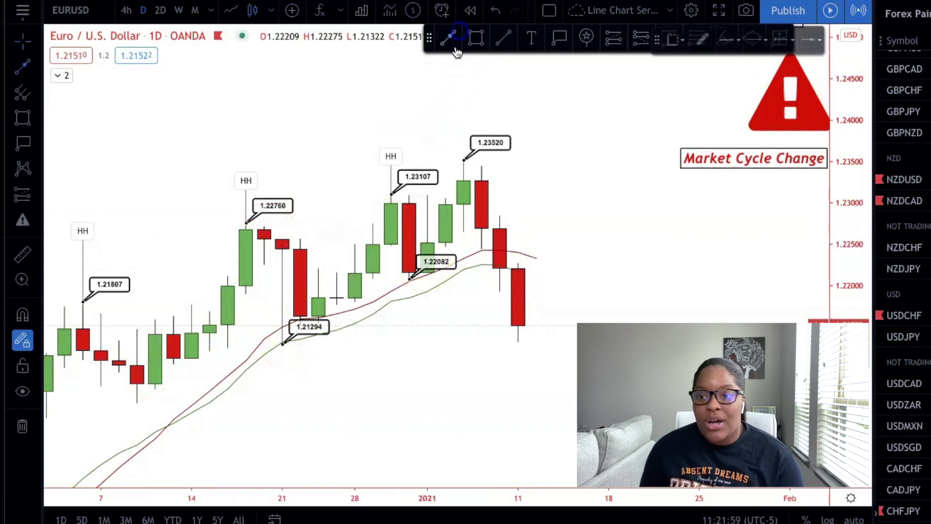
{"action": "left_click", "coordinate": [407, 280]}
{"action": "left_click", "coordinate": [500, 280]}
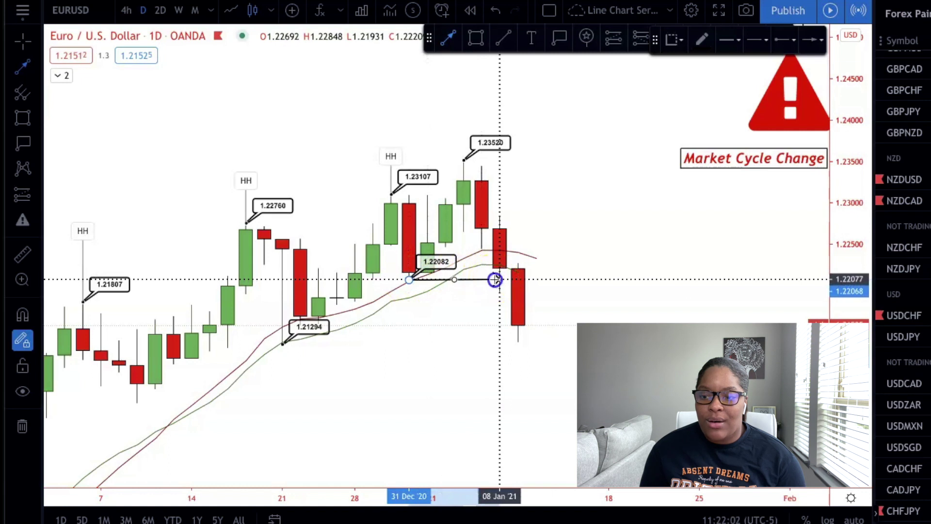
{"action": "left_click", "coordinate": [475, 301]}
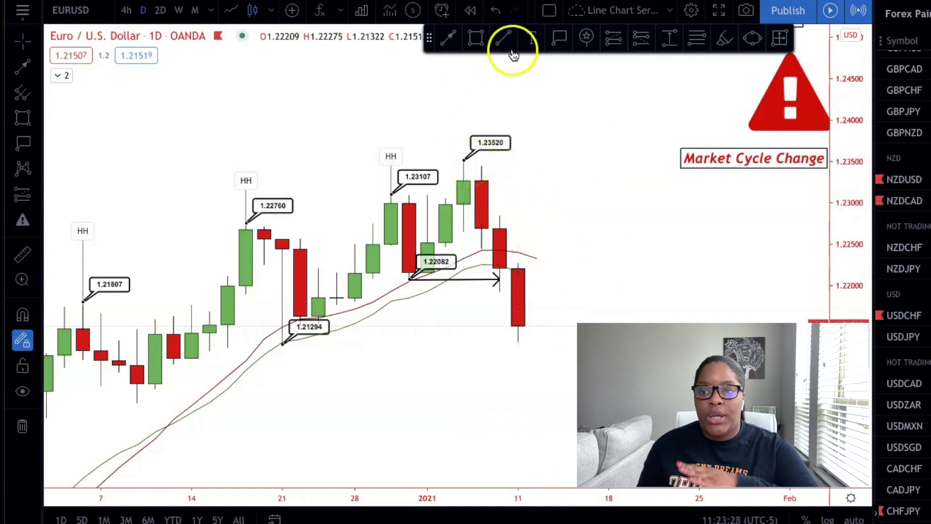
Step: Draw a horizontal trend line from the 1.23520 high on 6 January to about 19 January
{"action": "left_click", "coordinate": [466, 160]}
{"action": "left_click_drag", "start_coordinate": [466, 160], "coordinate": [627, 159]}
{"action": "left_click", "coordinate": [480, 162]}
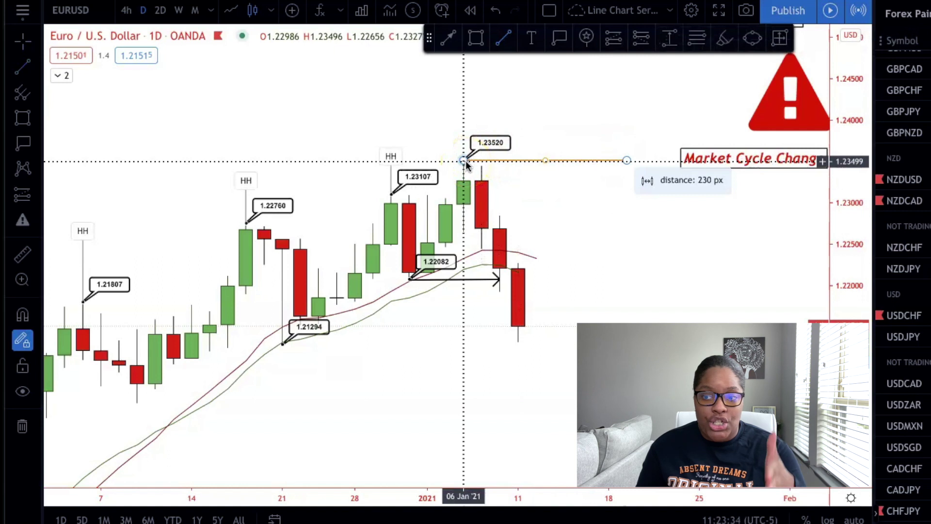
{"action": "left_click", "coordinate": [558, 211]}
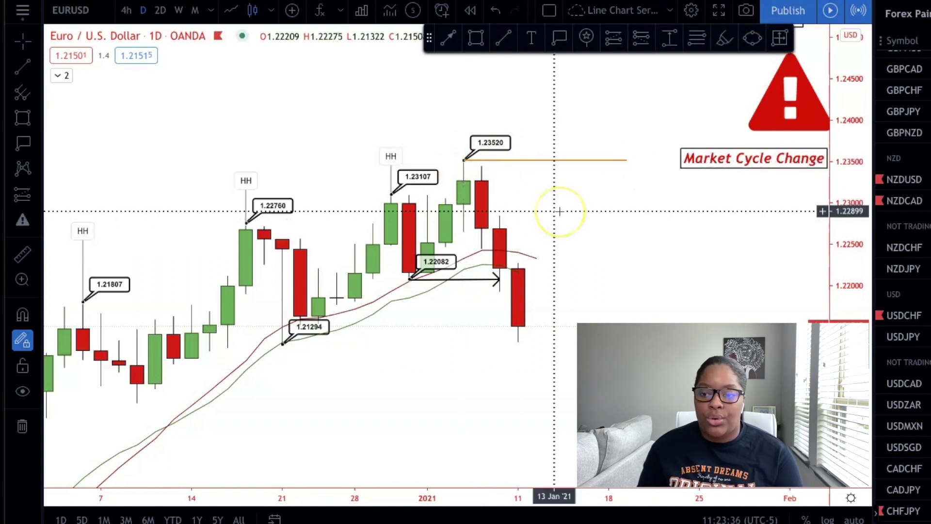
{"action": "left_click", "coordinate": [577, 249]}
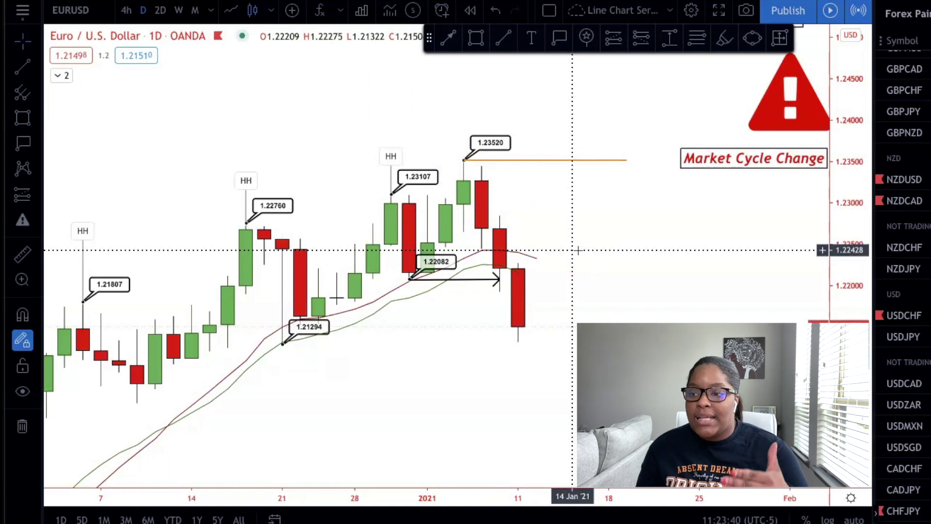
{"action": "left_click", "coordinate": [582, 260]}
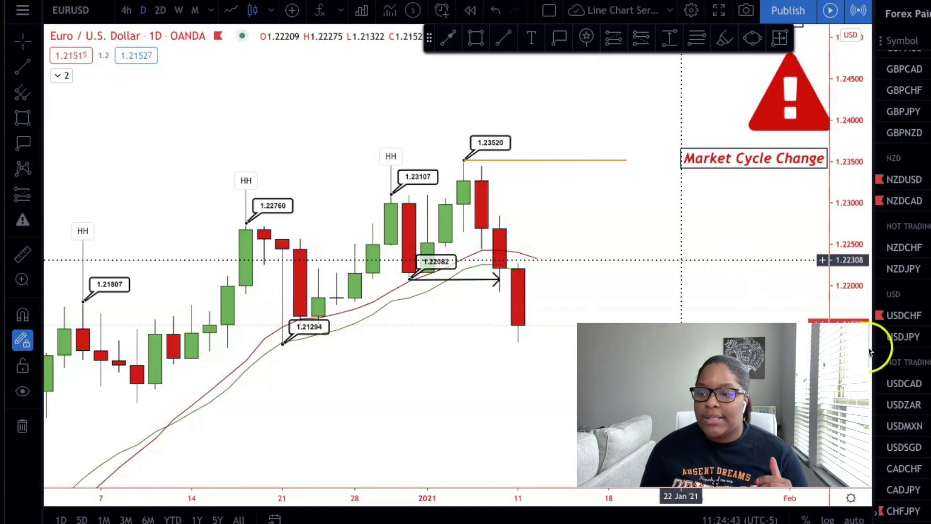
Step: Open the USDCHF chart from the watchlist and enlarge the December and January daily candles
{"action": "left_click", "coordinate": [904, 315]}
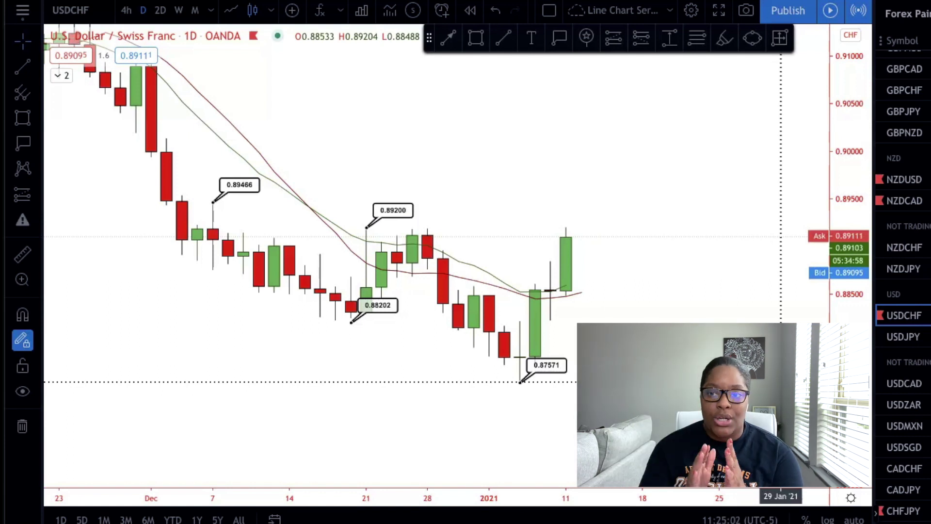
{"action": "scroll", "coordinate": [807, 318], "scroll_direction": "up", "scroll_amount": 3}
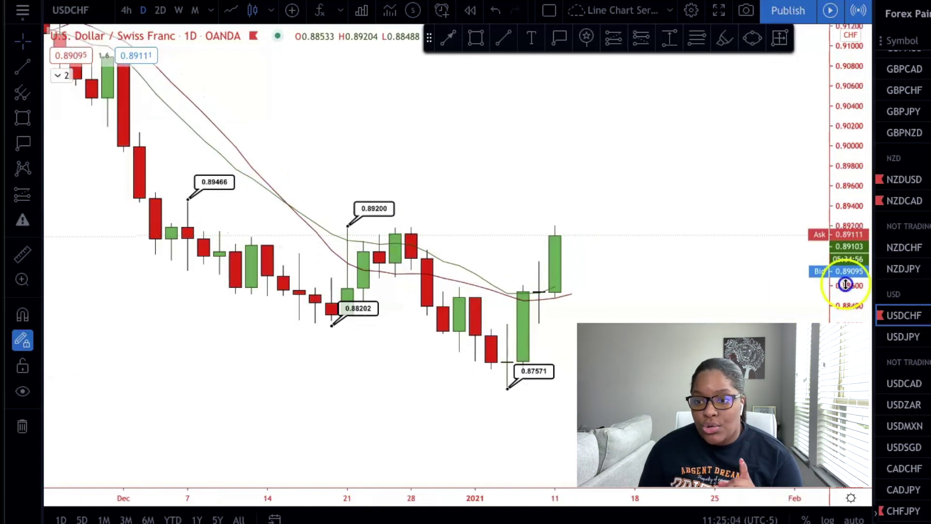
{"action": "scroll", "coordinate": [654, 294], "scroll_direction": "up", "scroll_amount": 4}
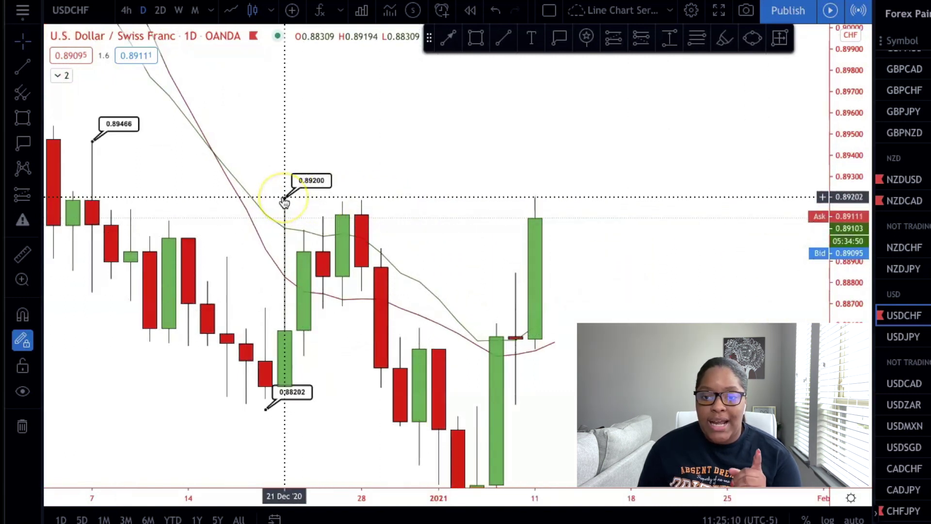
Step: Place a 0.89202 price label beside the high of the 11 January candle
{"action": "left_click", "coordinate": [553, 45]}
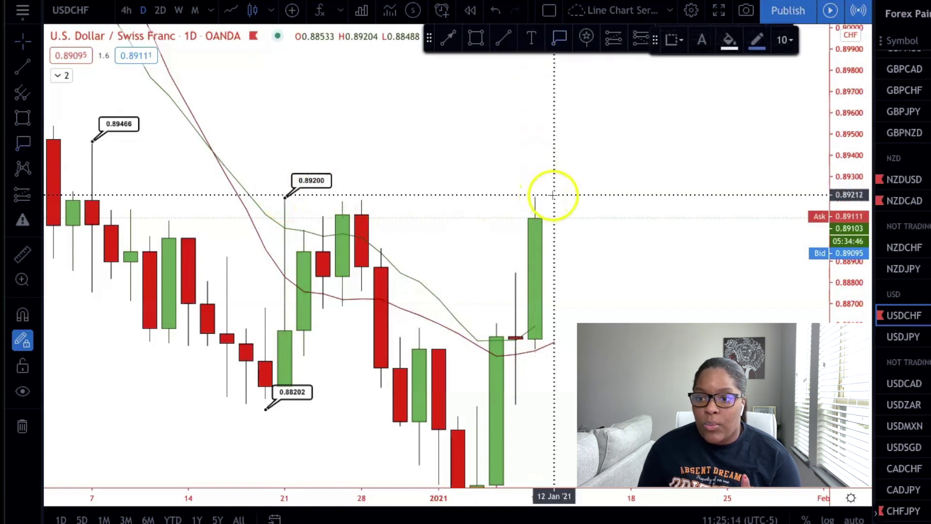
{"action": "left_click", "coordinate": [554, 197]}
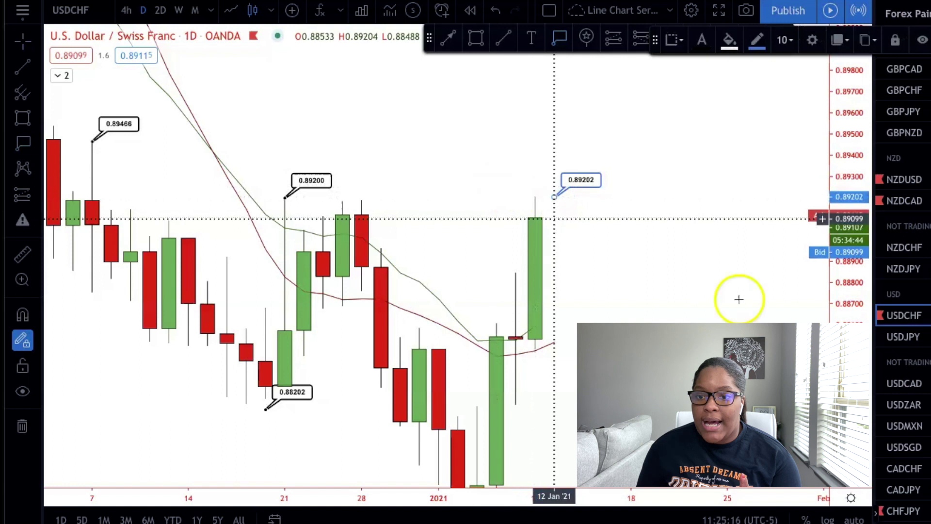
{"action": "left_click", "coordinate": [700, 252]}
Step: Reposition the 0.89200 price label onto the tip of the 21 December candle's upper wick, at 0.89205
{"action": "scroll", "coordinate": [747, 248], "scroll_direction": "up", "scroll_amount": 2}
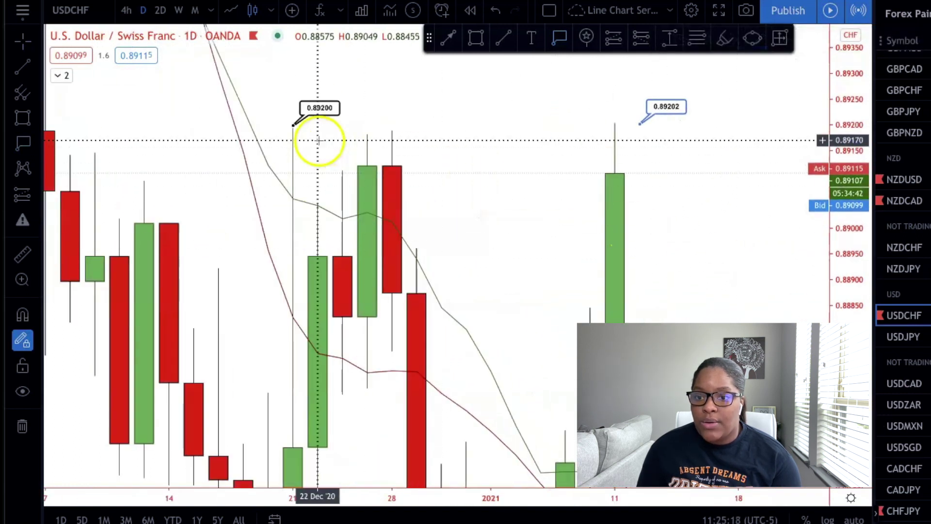
{"action": "left_click", "coordinate": [333, 96]}
{"action": "left_click_drag", "start_coordinate": [330, 97], "coordinate": [341, 77]}
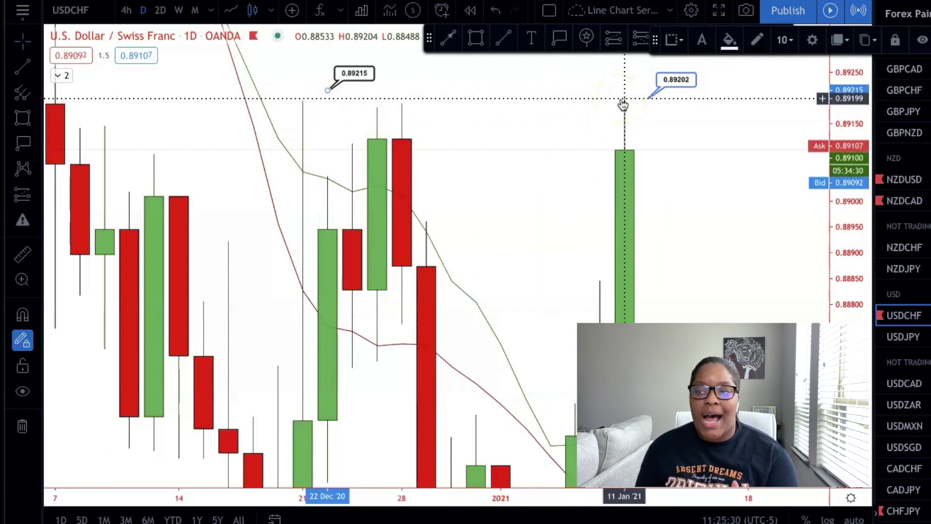
{"action": "left_click_drag", "start_coordinate": [836, 135], "coordinate": [836, 203]}
{"action": "scroll", "coordinate": [624, 276], "scroll_direction": "down", "scroll_amount": 2}
{"action": "left_click_drag", "start_coordinate": [467, 153], "coordinate": [445, 156]}
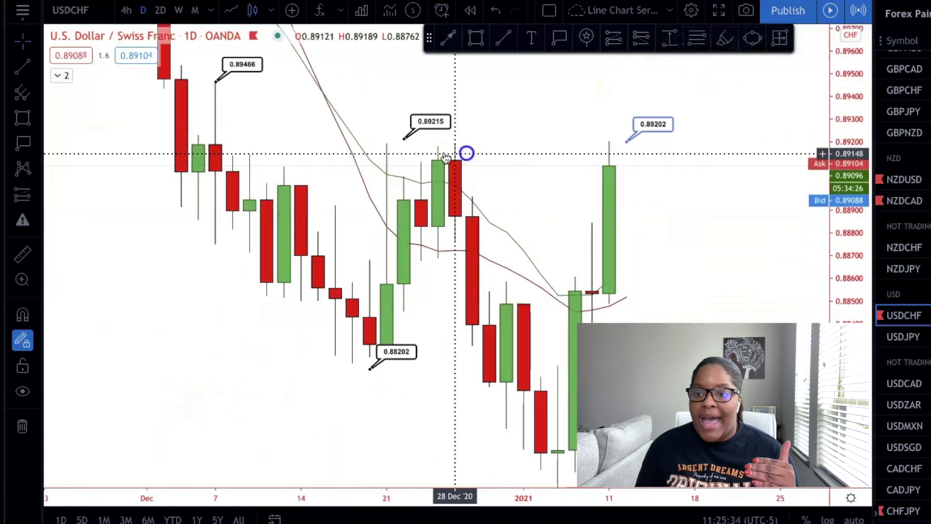
{"action": "left_click_drag", "start_coordinate": [348, 120], "coordinate": [262, 83]}
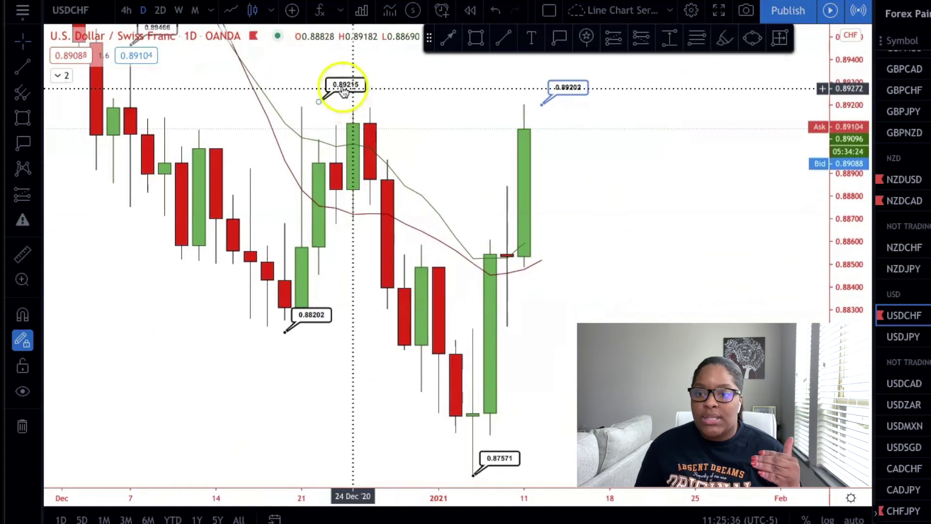
{"action": "left_click_drag", "start_coordinate": [342, 89], "coordinate": [336, 88]}
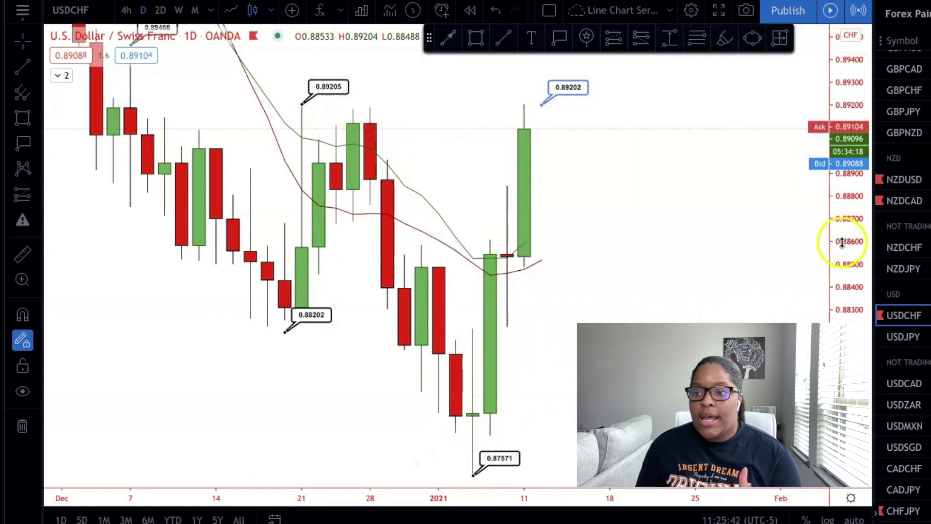
Step: Delete the 0.89202 price label beside the 11 January candle
{"action": "double_click", "coordinate": [841, 243]}
{"action": "left_click_drag", "start_coordinate": [654, 276], "coordinate": [572, 316]}
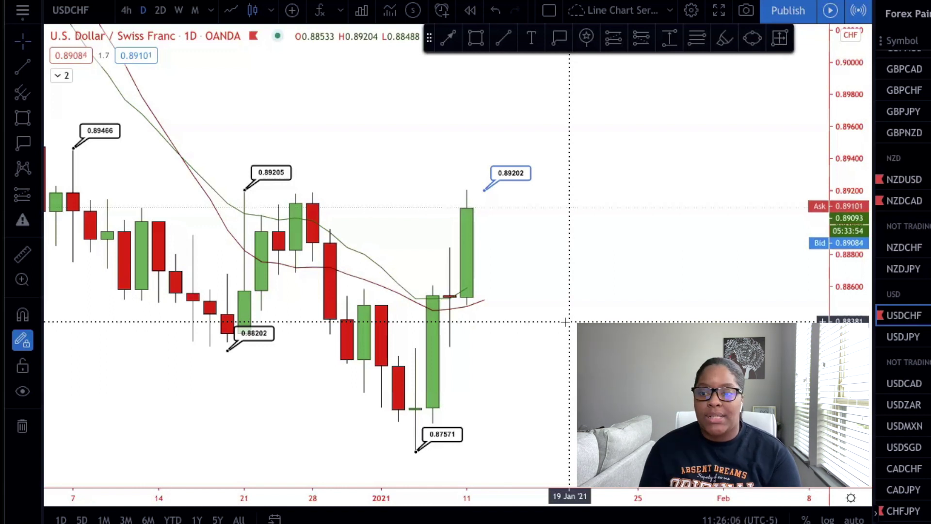
{"action": "left_click_drag", "start_coordinate": [533, 250], "coordinate": [503, 187]}
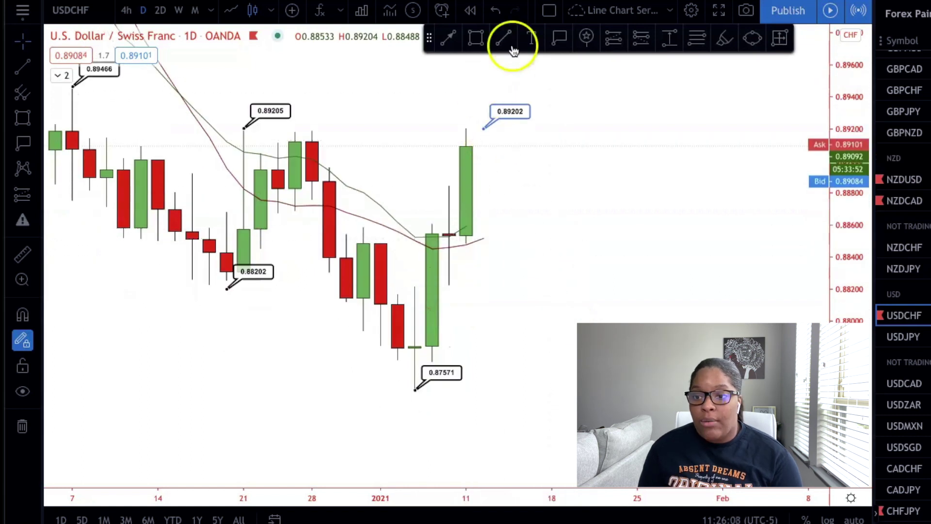
{"action": "key", "text": "Escape"}
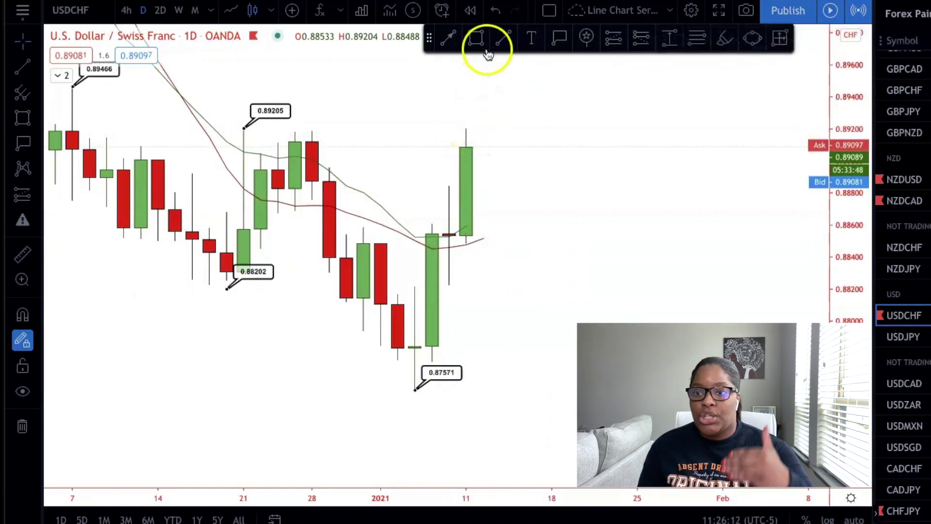
Step: Draw a horizontal trend line extending from the 0.87571 low on 6 January towards later dates
{"action": "left_click", "coordinate": [502, 39]}
{"action": "left_click", "coordinate": [414, 389]}
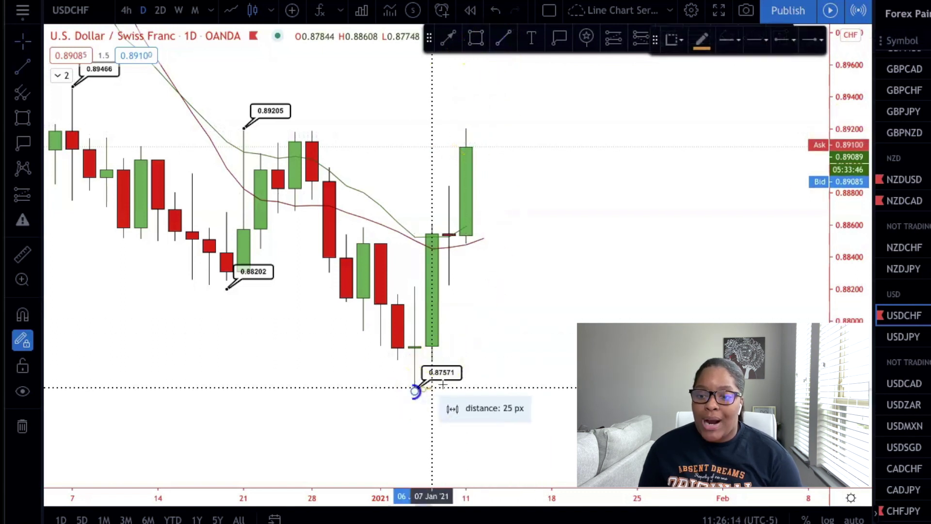
{"action": "left_click", "coordinate": [614, 391]}
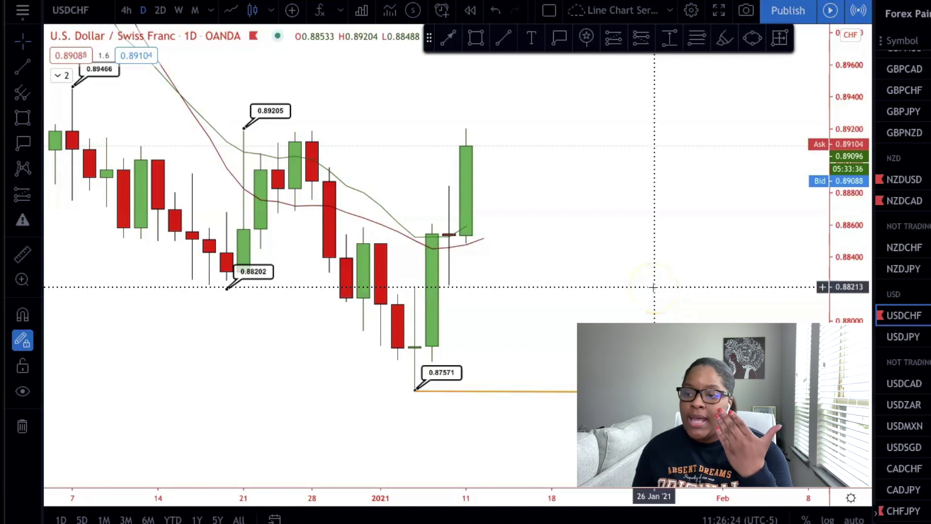
{"action": "left_click", "coordinate": [661, 233]}
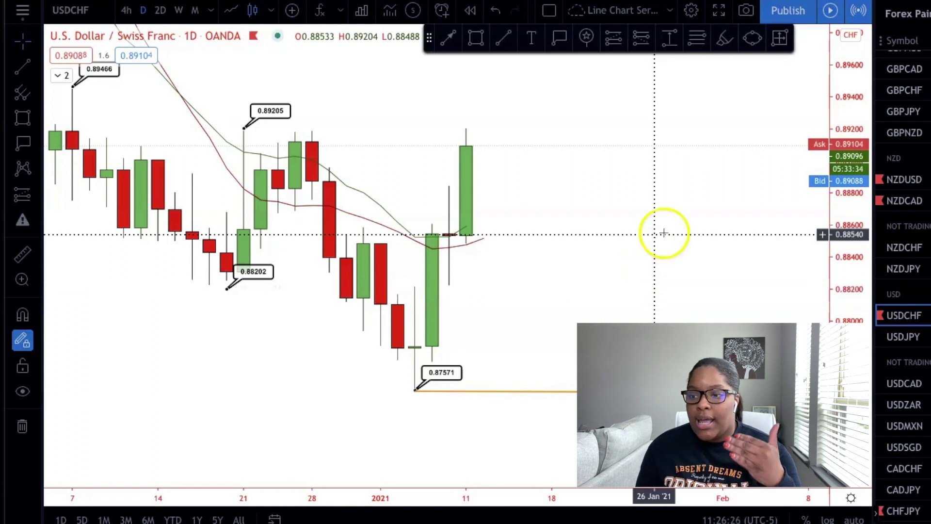